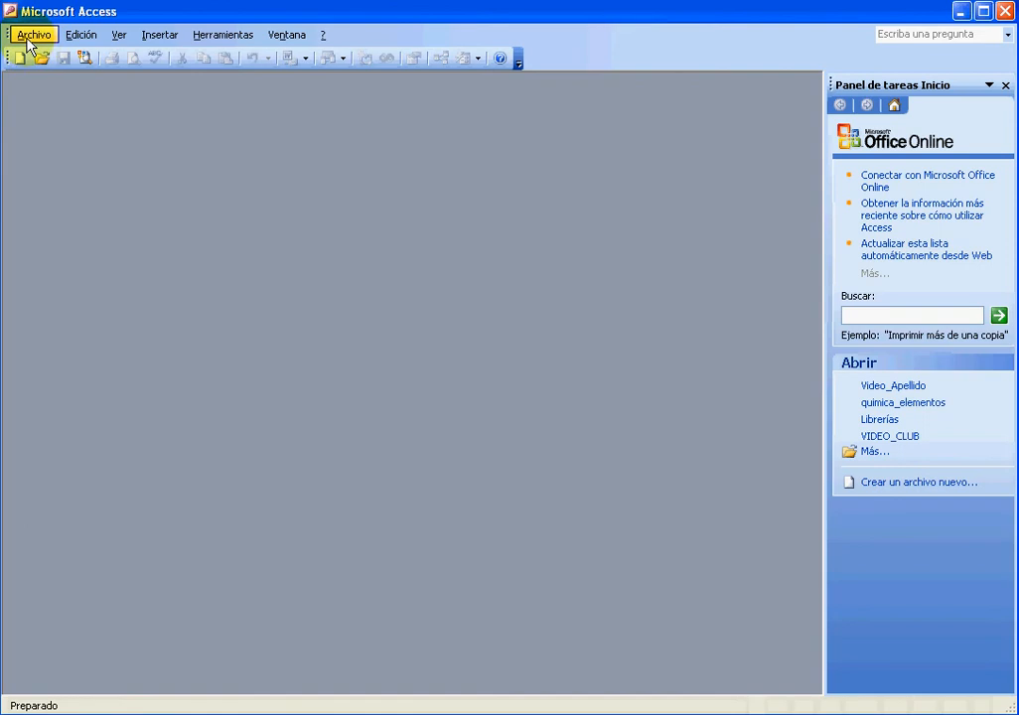
Create a blank database named Video_Club_Apellido on the desktop (Escritorio).
click(60, 55)
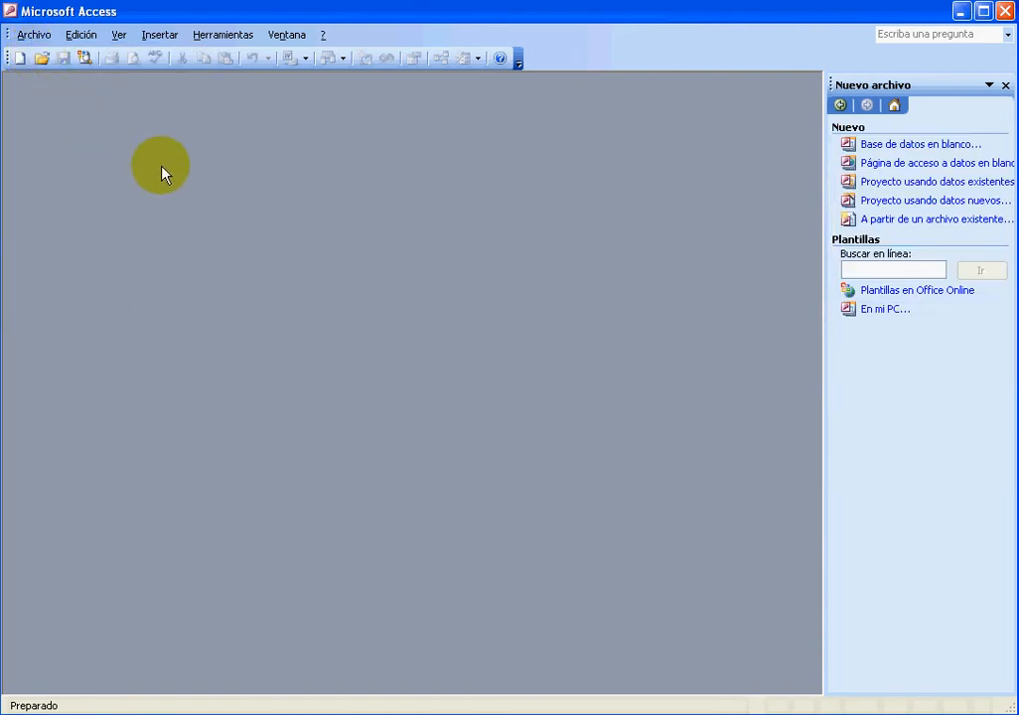
click(883, 150)
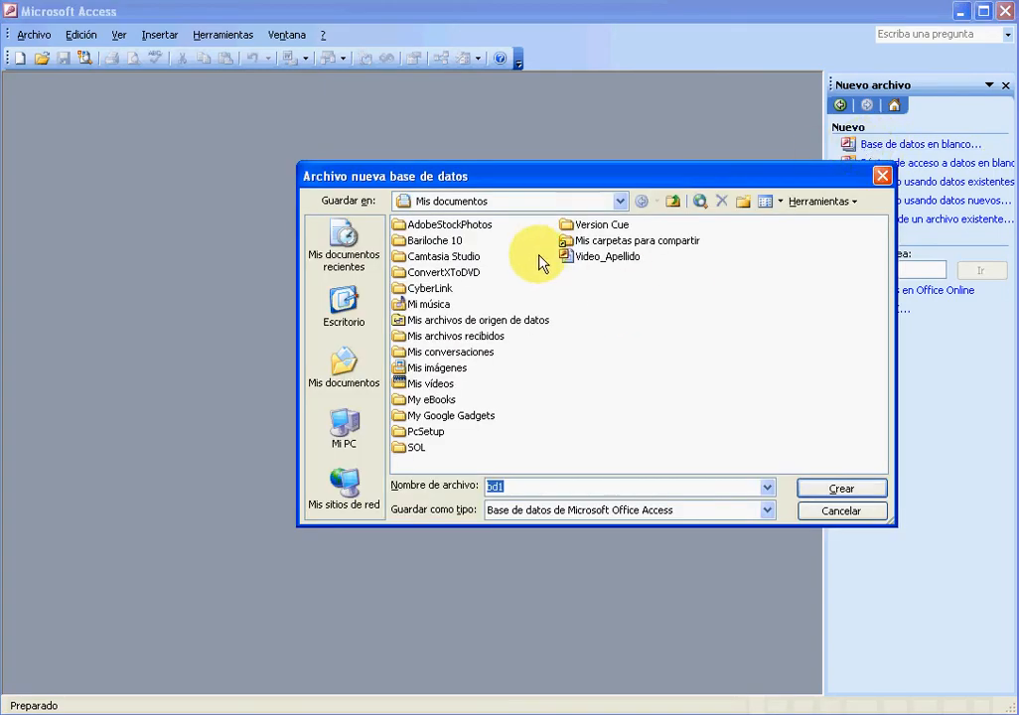
click(682, 203)
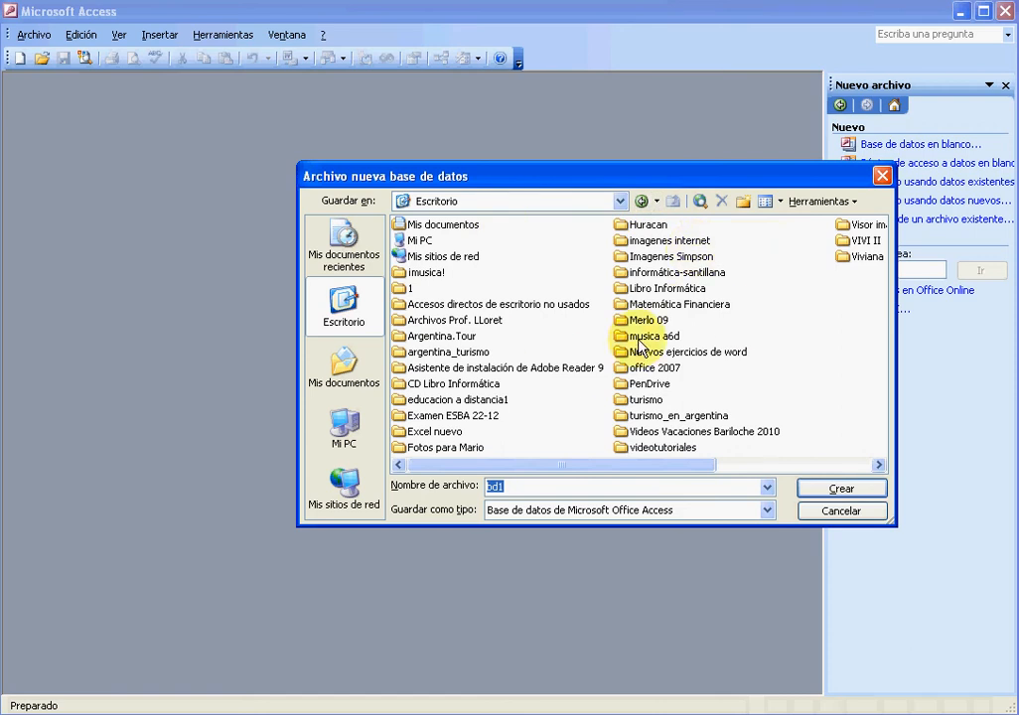
key(Delete)
text(Video_Club_Apellido)
click(861, 492)
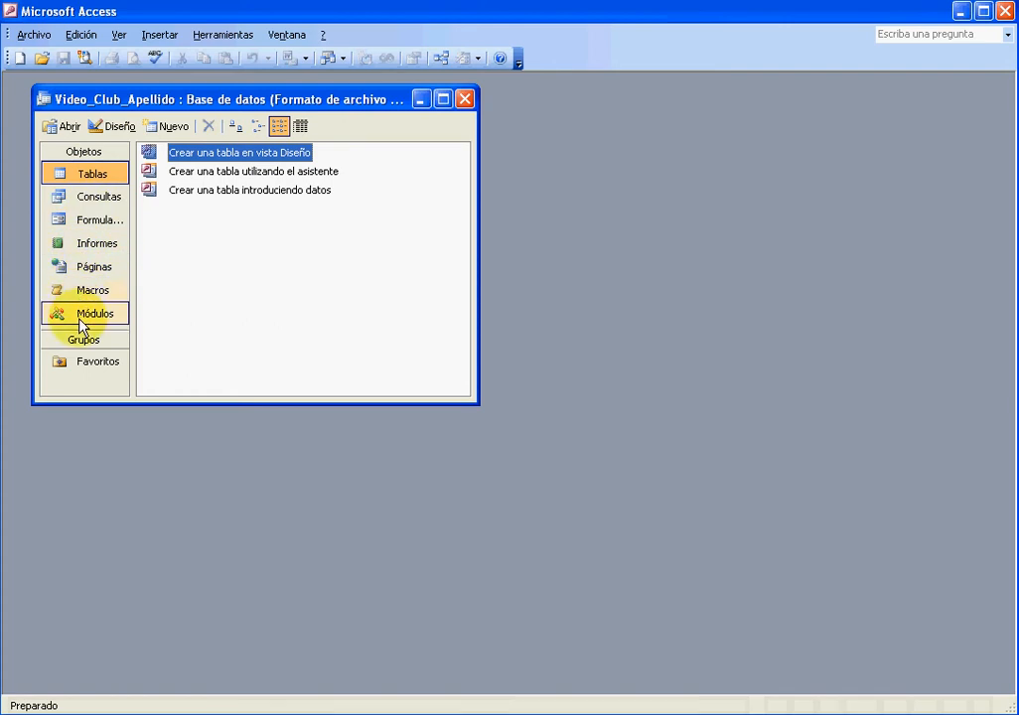
Look through the database's object categories from Consultas to Módulos, finishing back at Tablas.
click(100, 199)
click(94, 227)
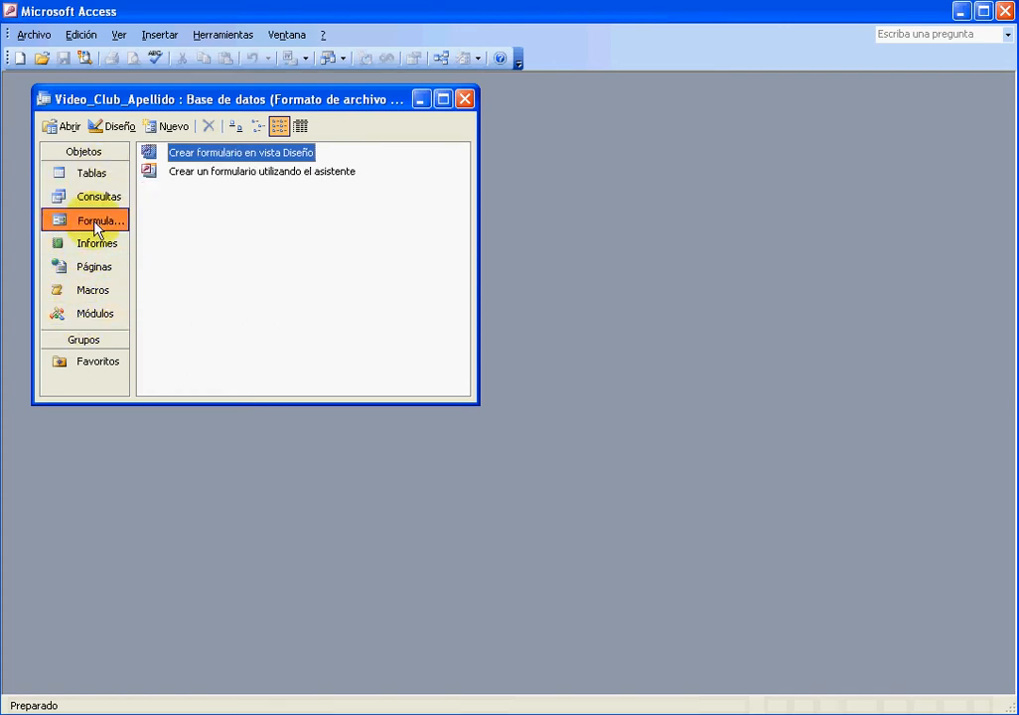
click(99, 251)
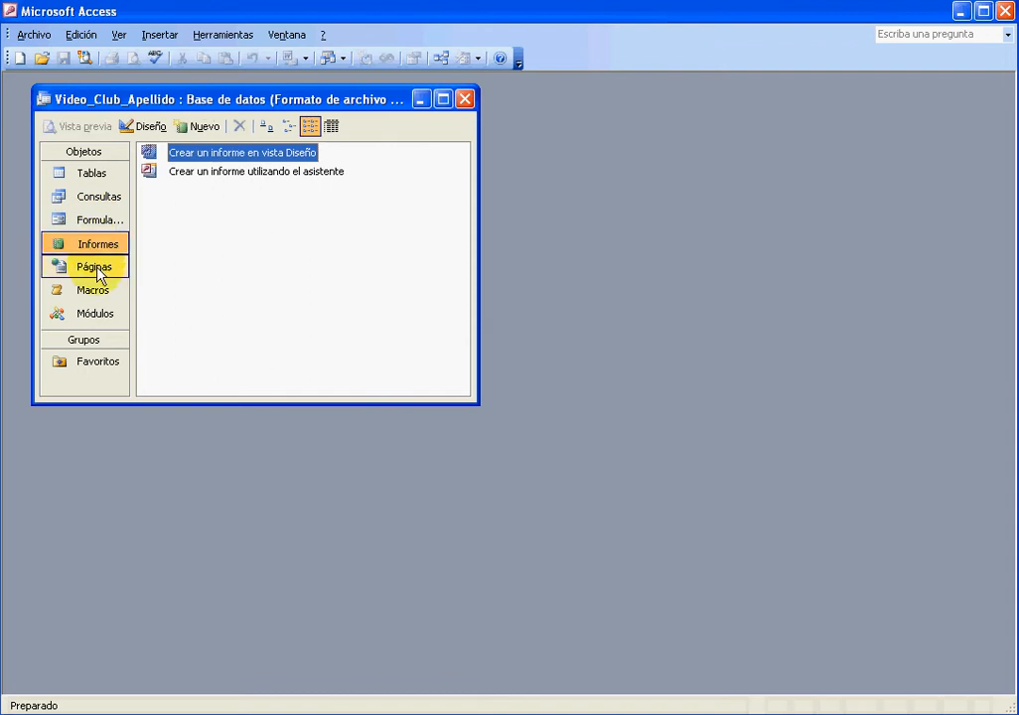
click(99, 272)
click(100, 290)
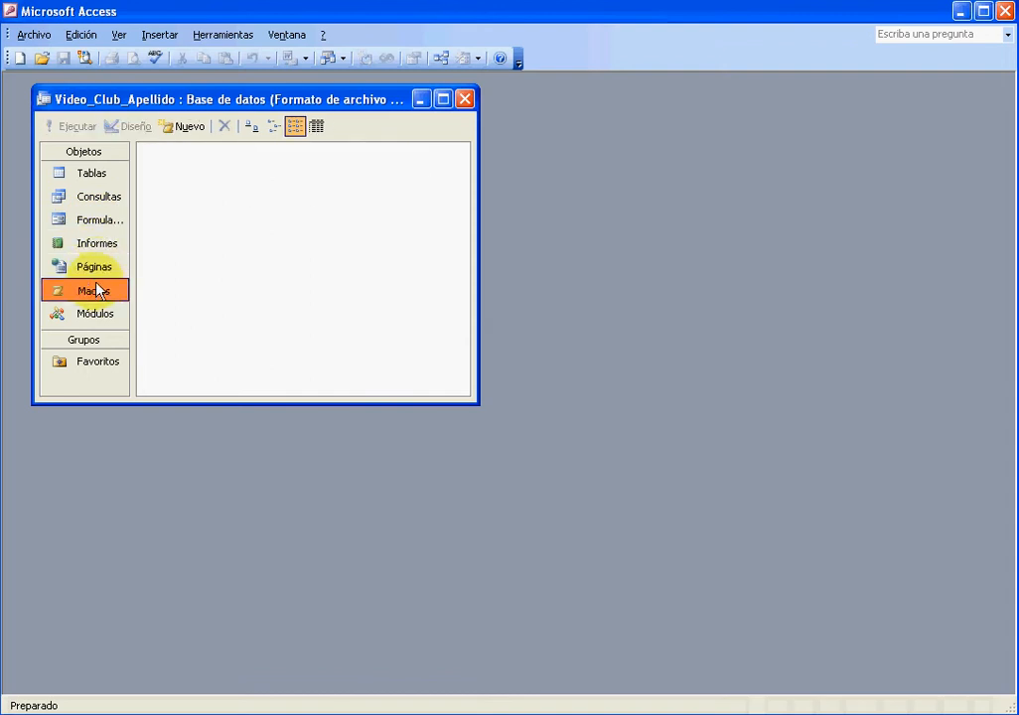
click(100, 316)
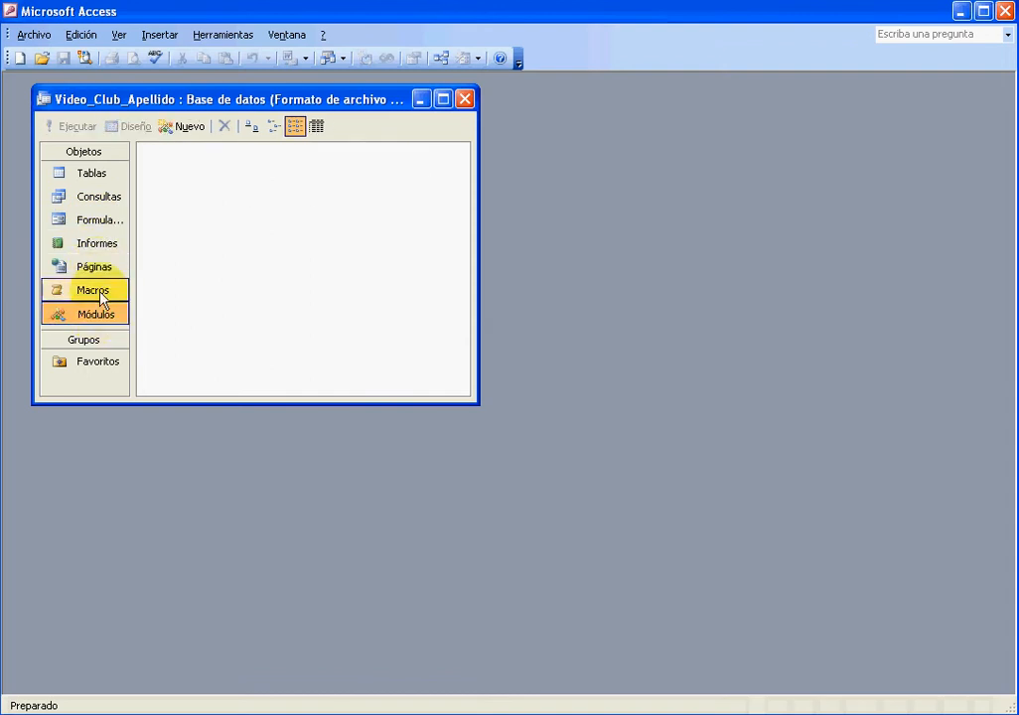
click(101, 179)
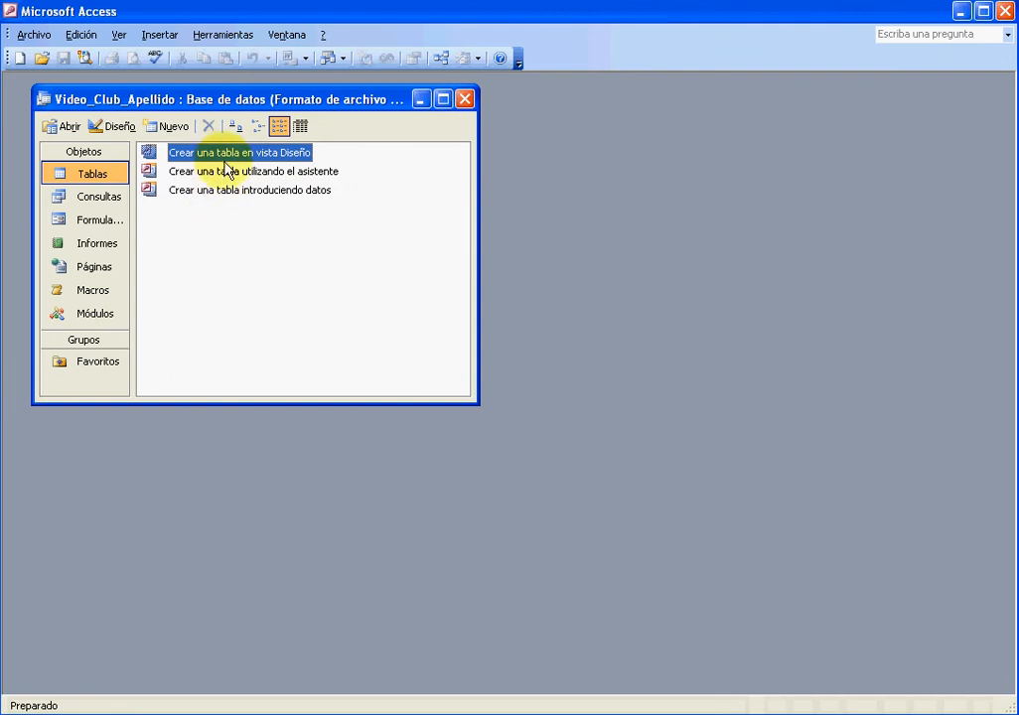
Start a table in Design view with a Número field NroSocios, described as "Ingrese el número de socio".
double_click(224, 162)
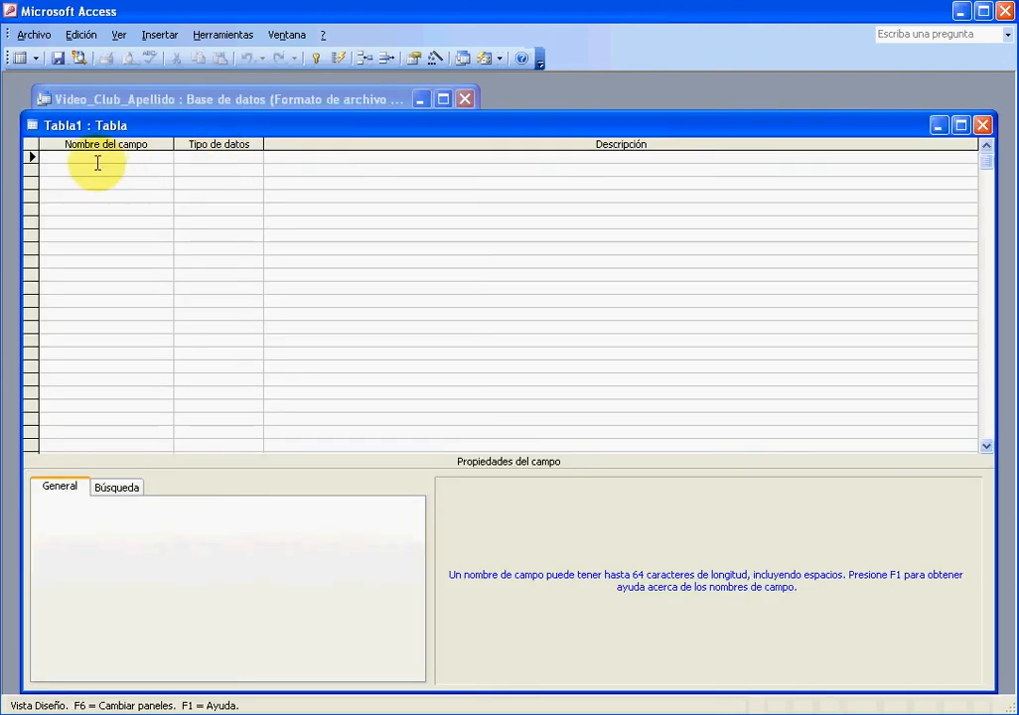
drag(166, 120, 144, 76)
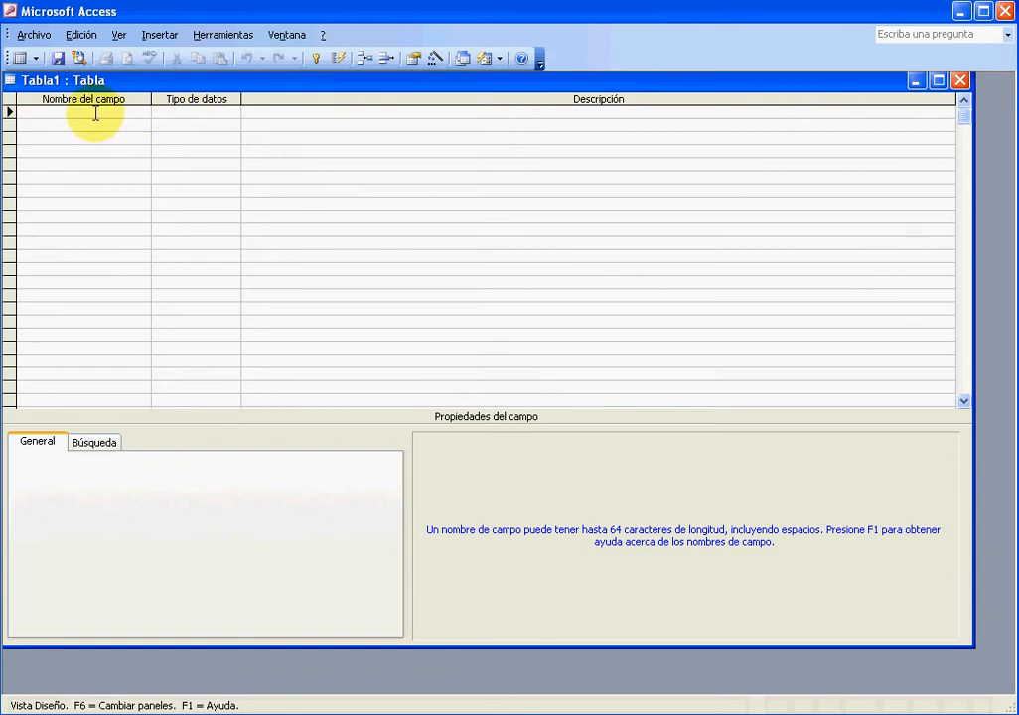
text(NroSocios)
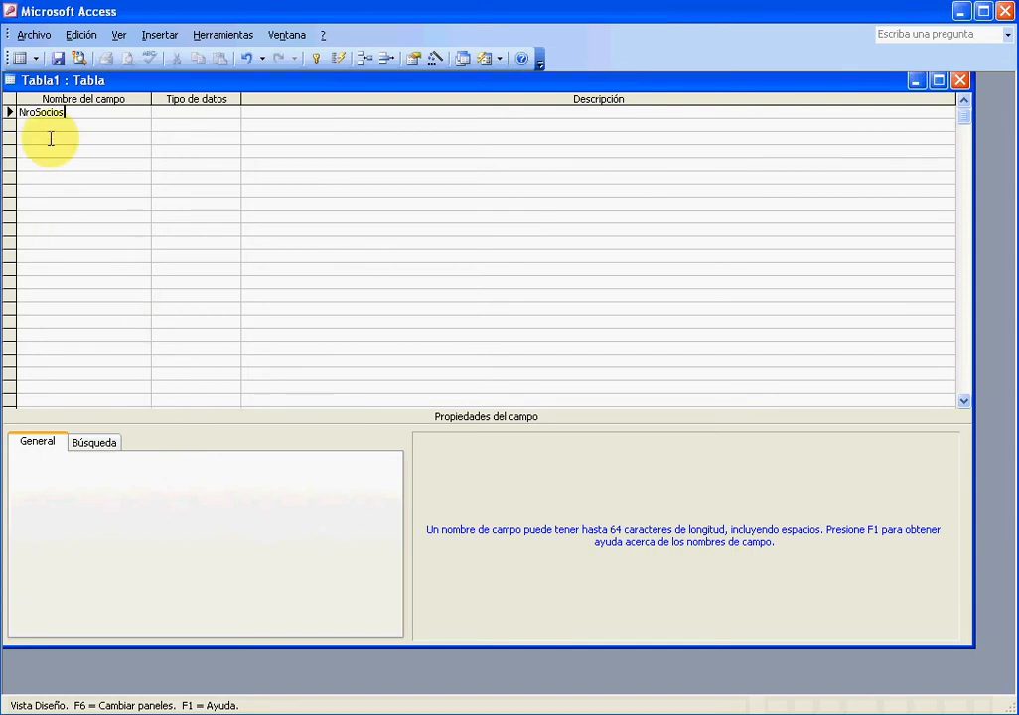
key(Tab)
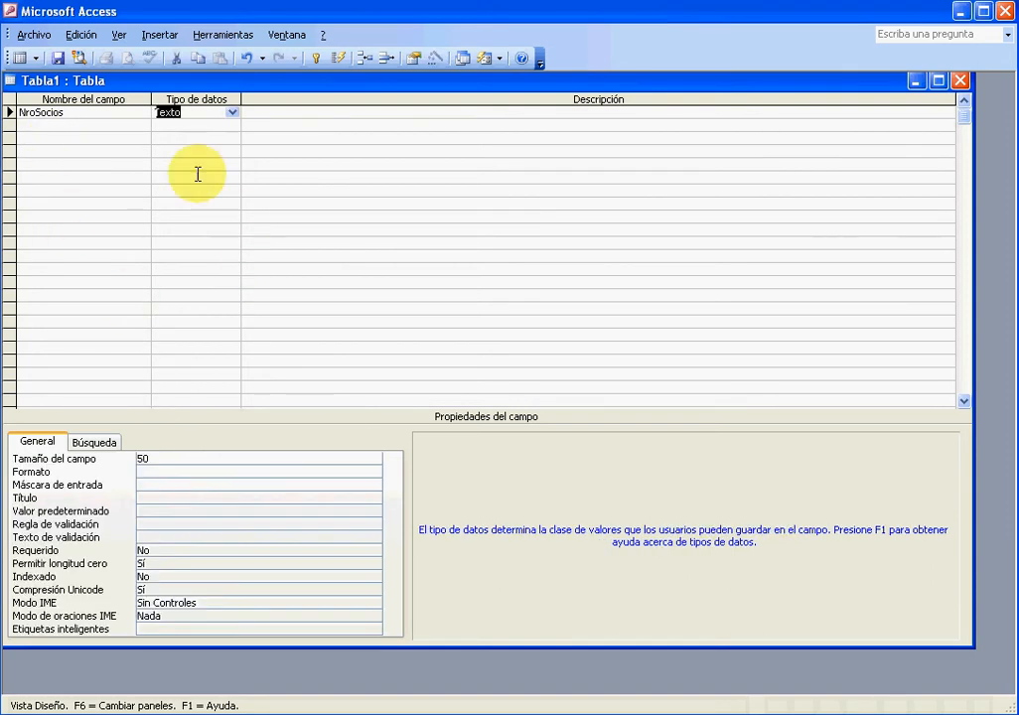
click(233, 113)
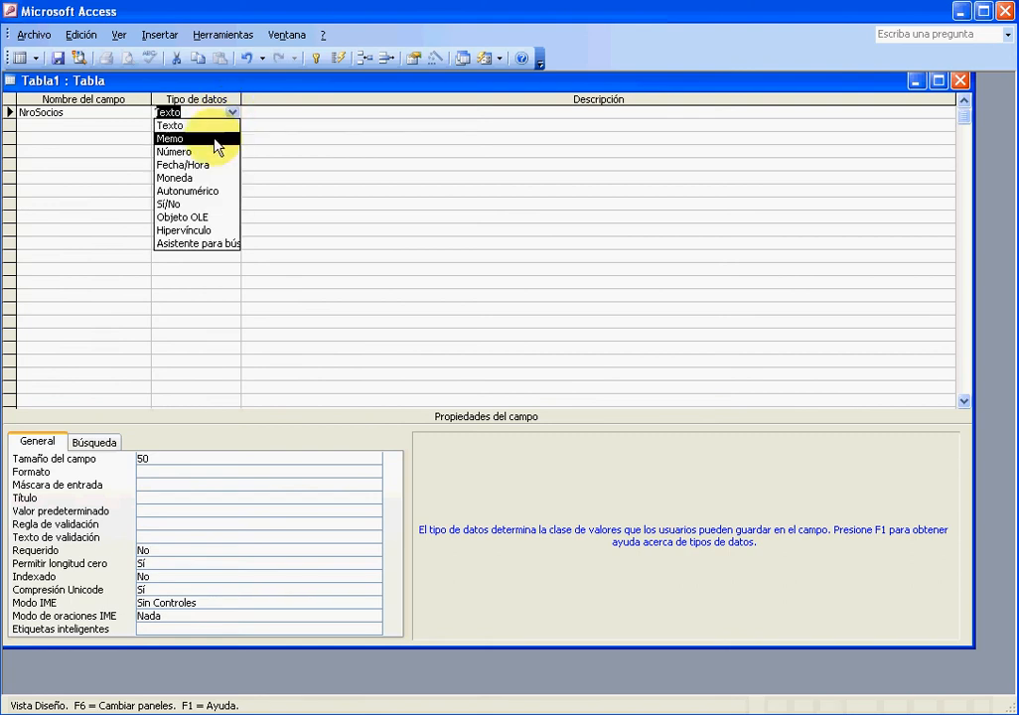
click(202, 153)
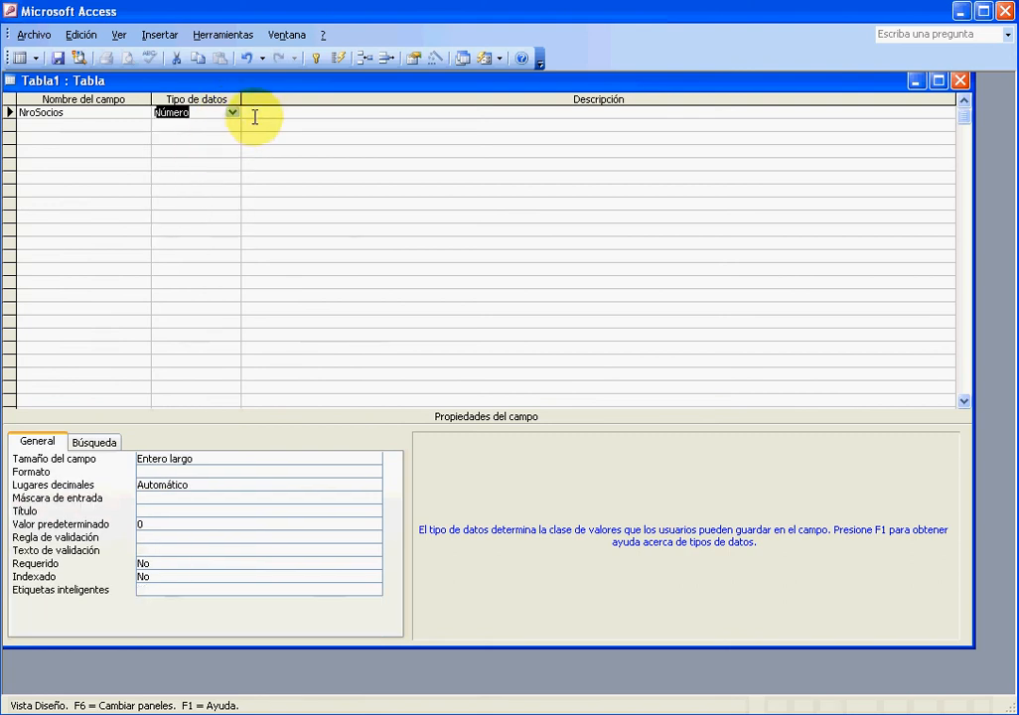
click(255, 115)
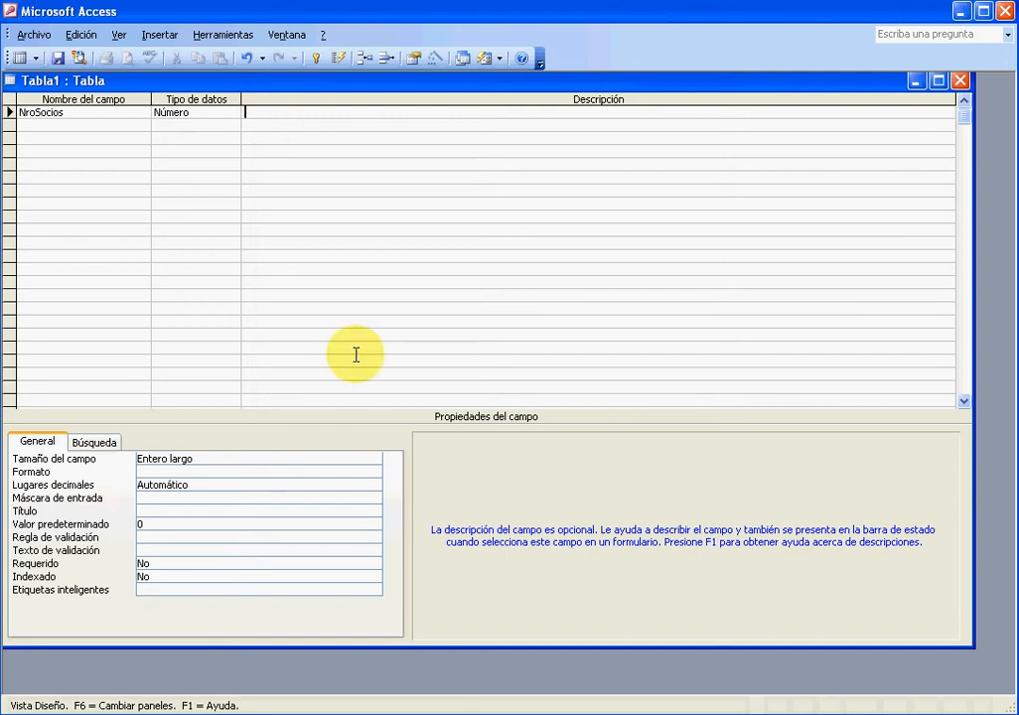
text(Ingrese el número de socio)
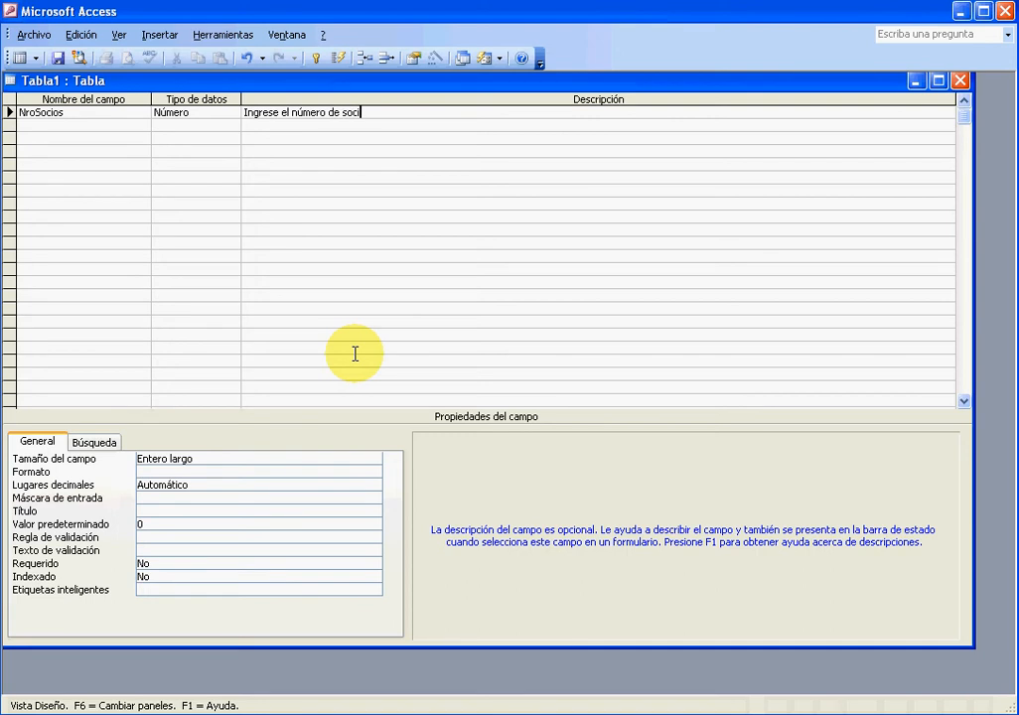
Add the fields NombreApellido and Domicilio below NroSocios, both with data type Texto.
click(26, 123)
text(NombreApellido)
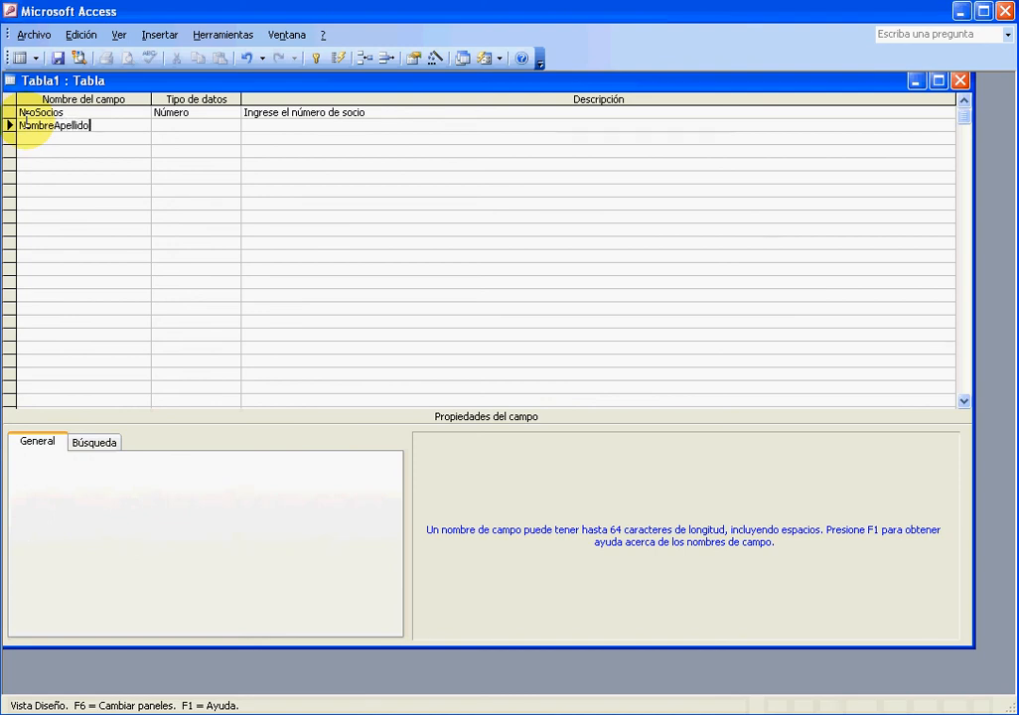
key(Tab)
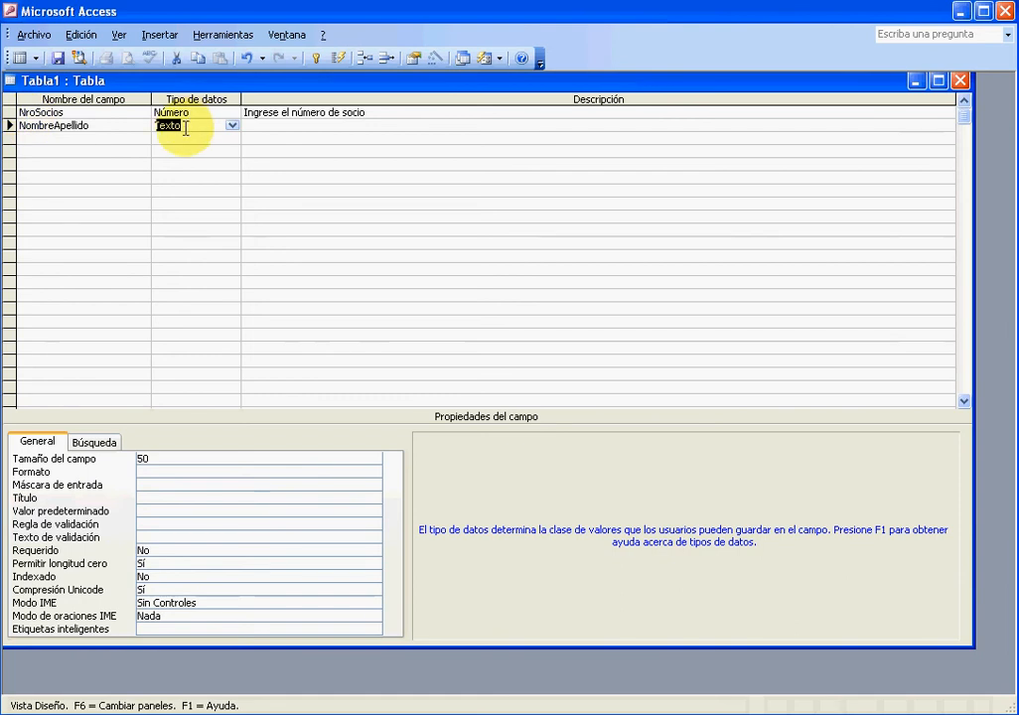
click(84, 139)
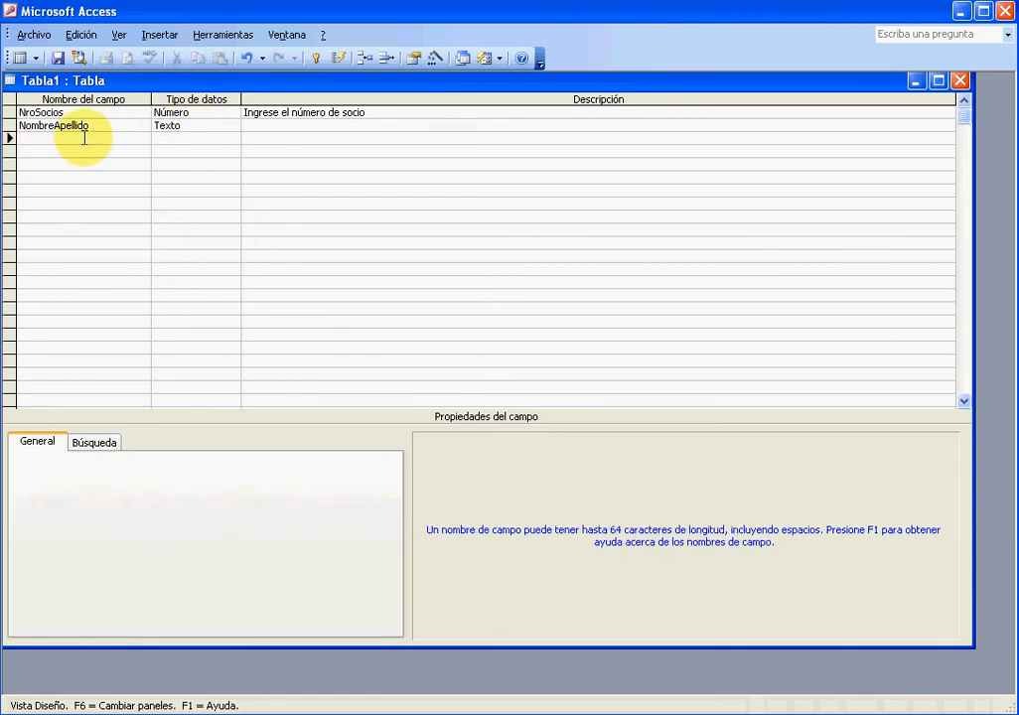
text(Domicilio)
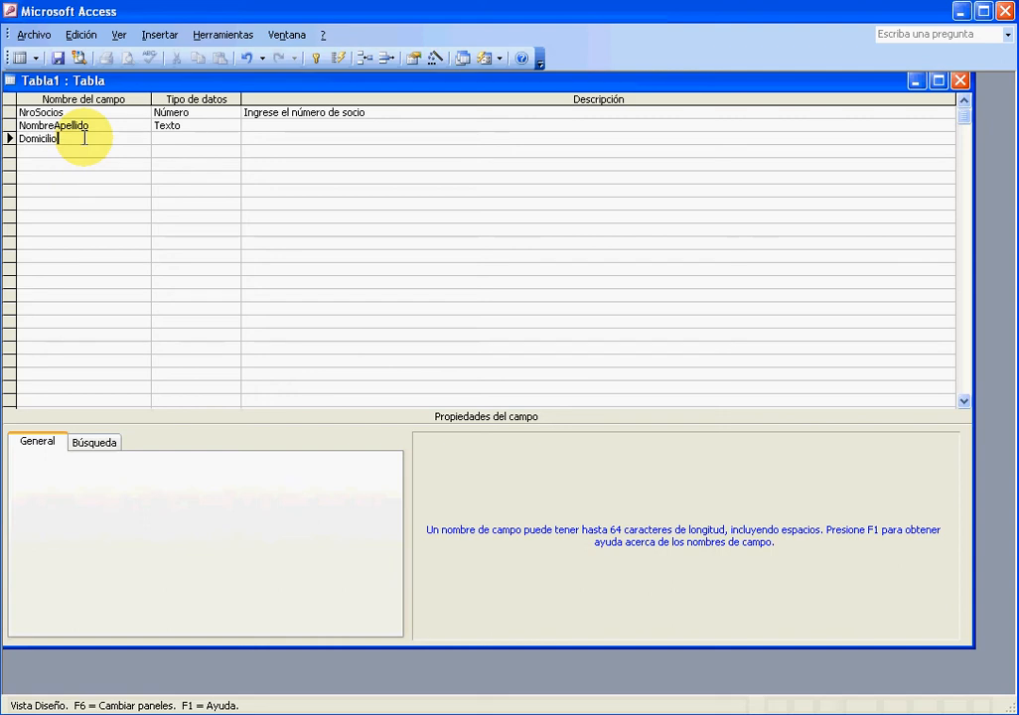
click(211, 139)
Add a field named Teléfono below Domicilio with data type Texto.
click(92, 150)
text(Teléfono)
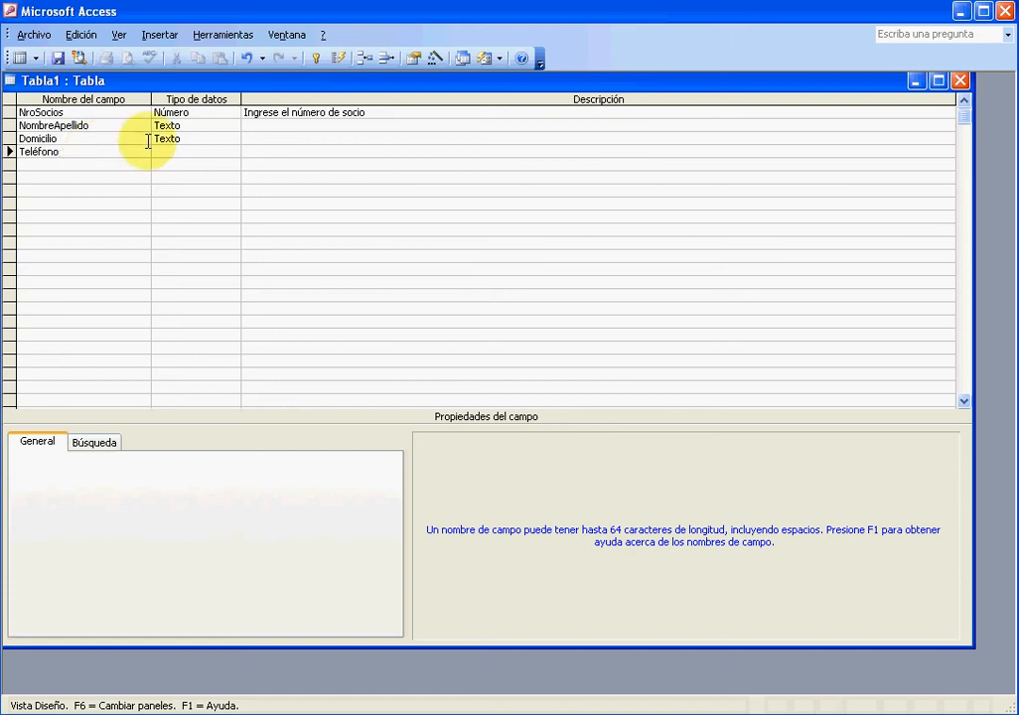
click(231, 153)
click(232, 152)
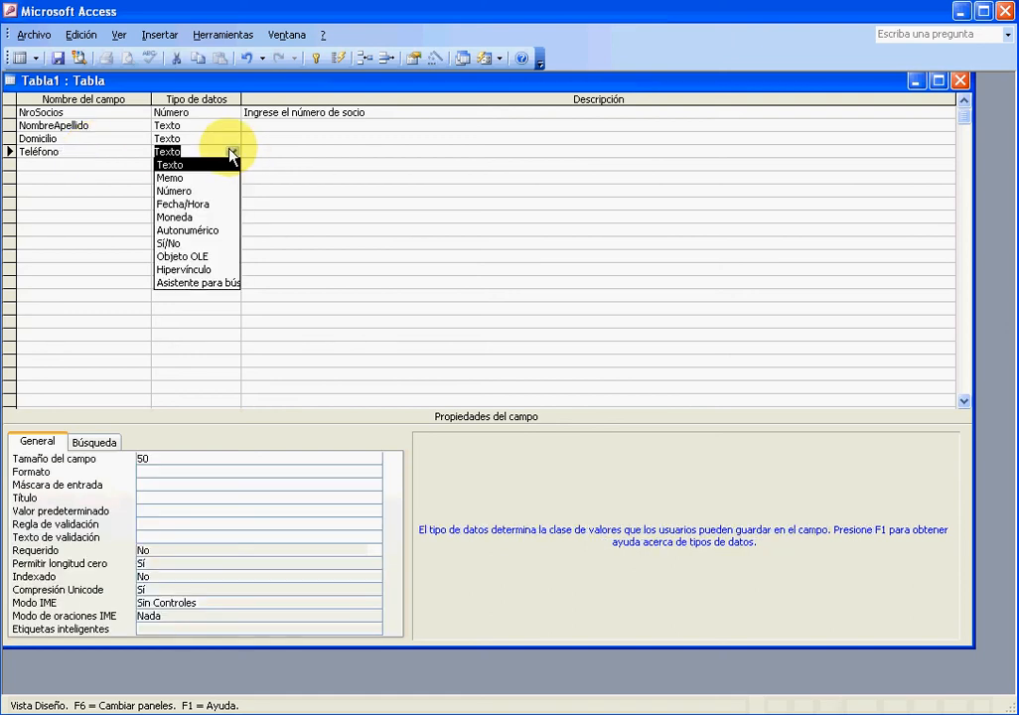
click(230, 153)
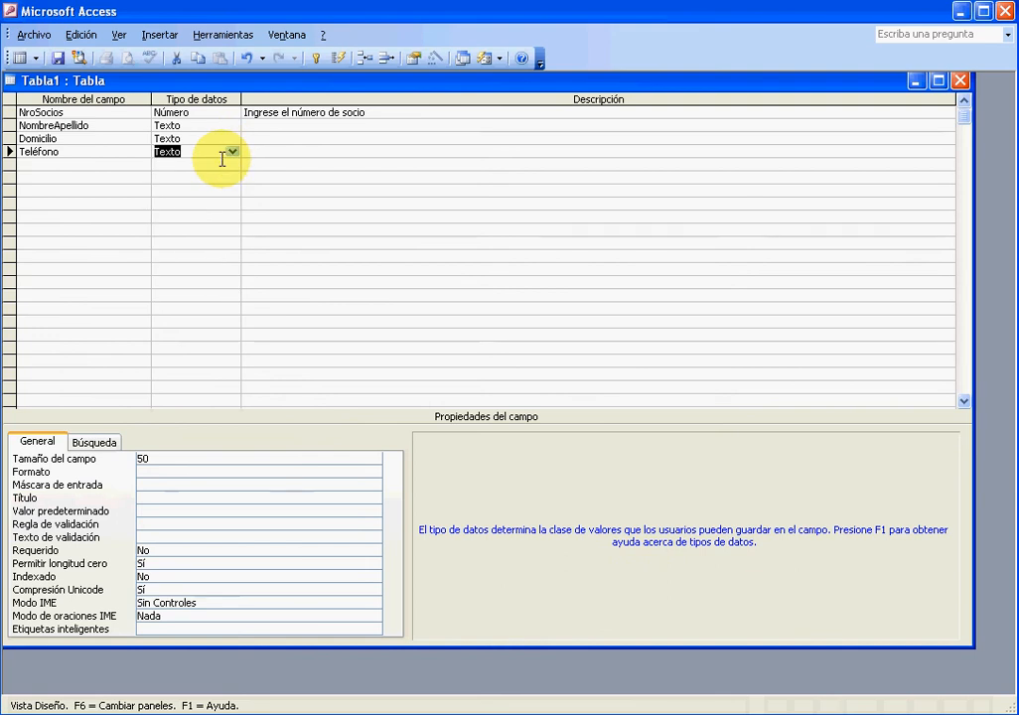
Set the NroSocios field as the table's primary key (Clave principal).
click(80, 113)
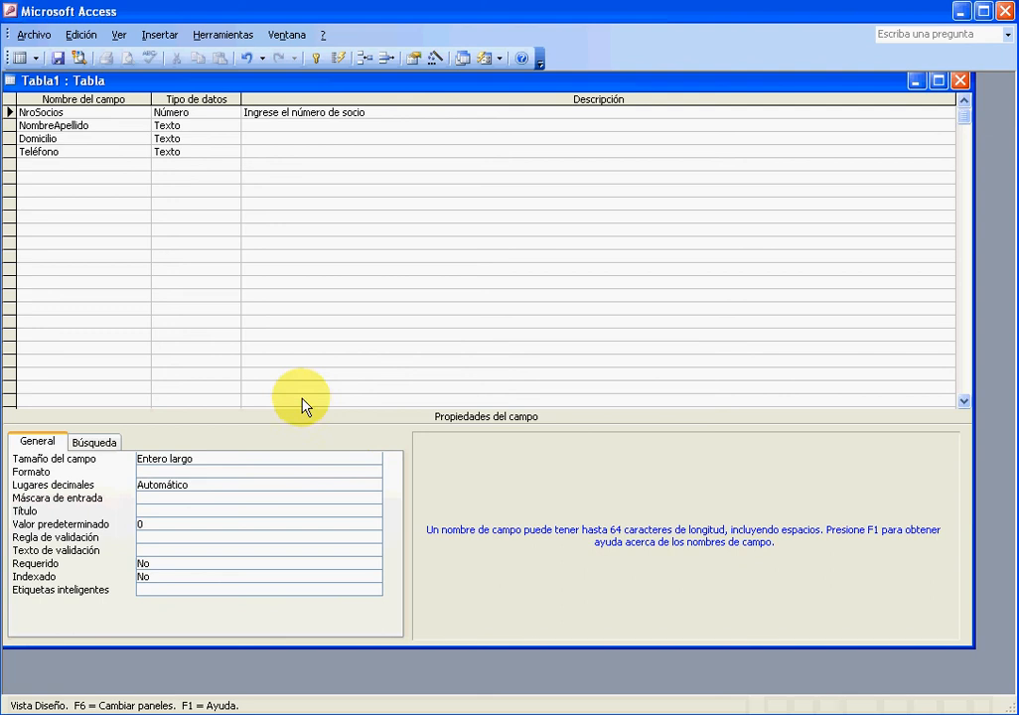
click(9, 114)
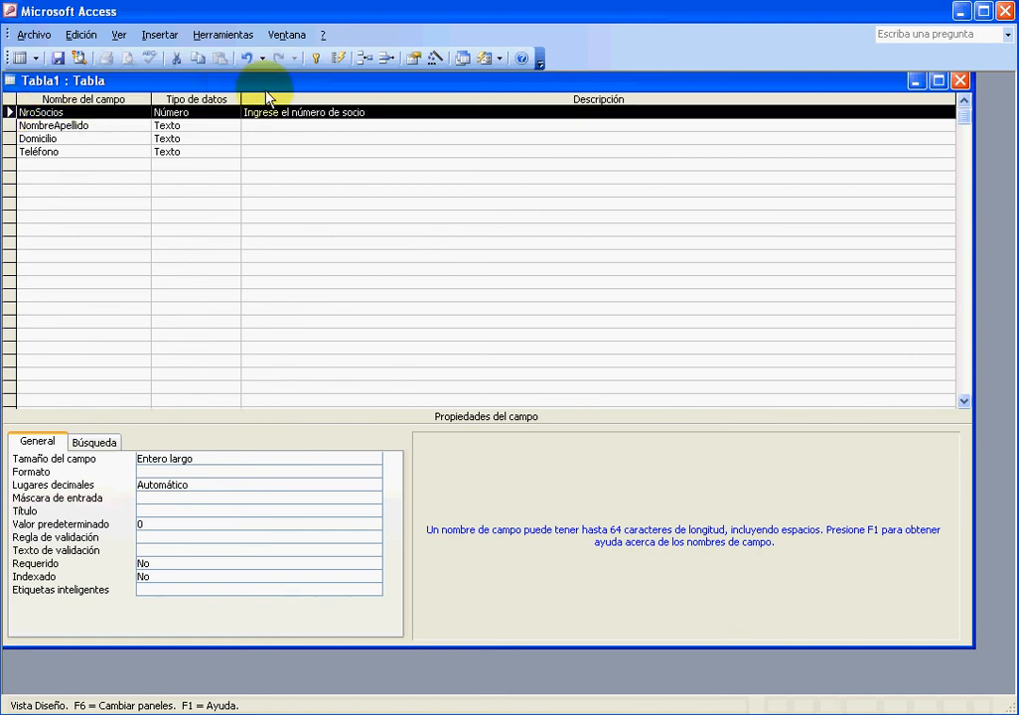
click(315, 60)
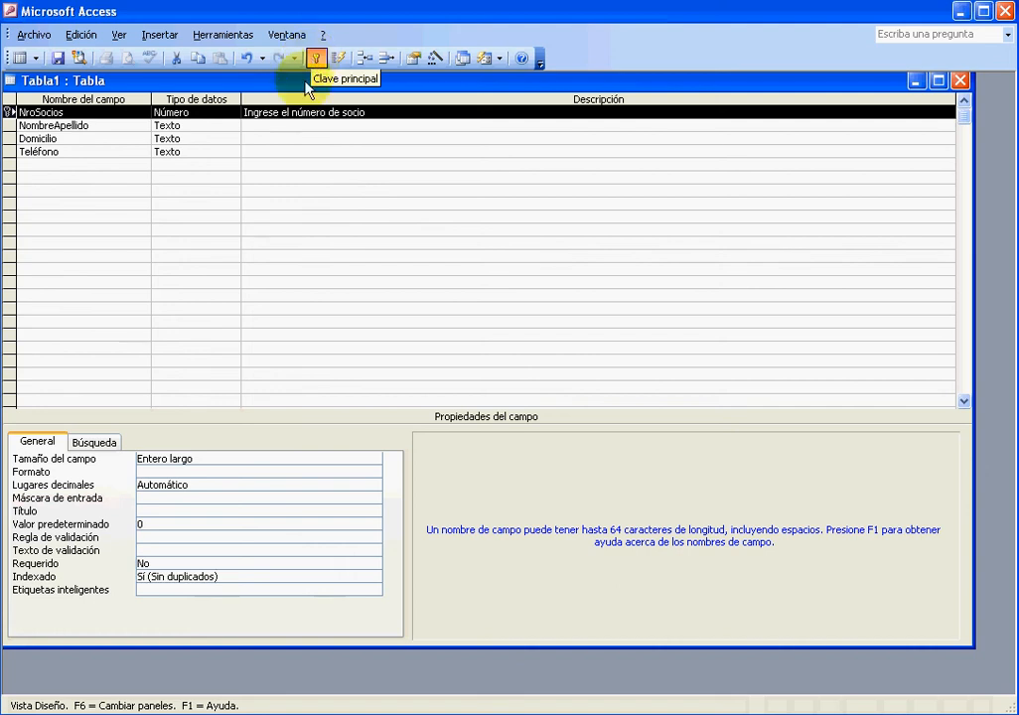
Close the table design and save the table under the name Socios.
click(962, 81)
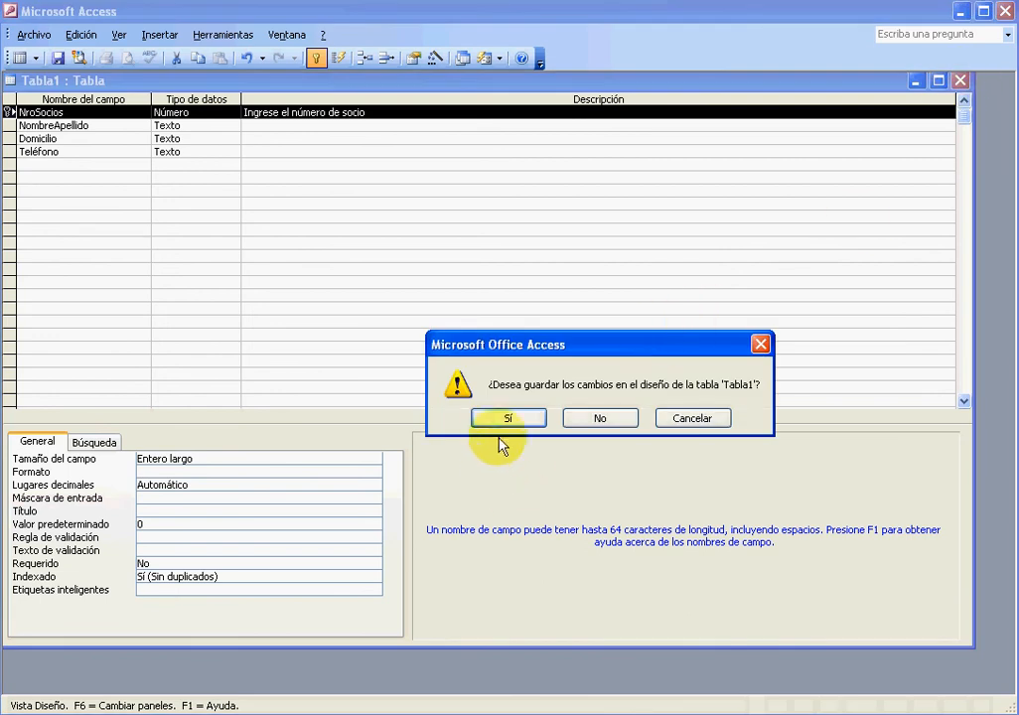
click(507, 418)
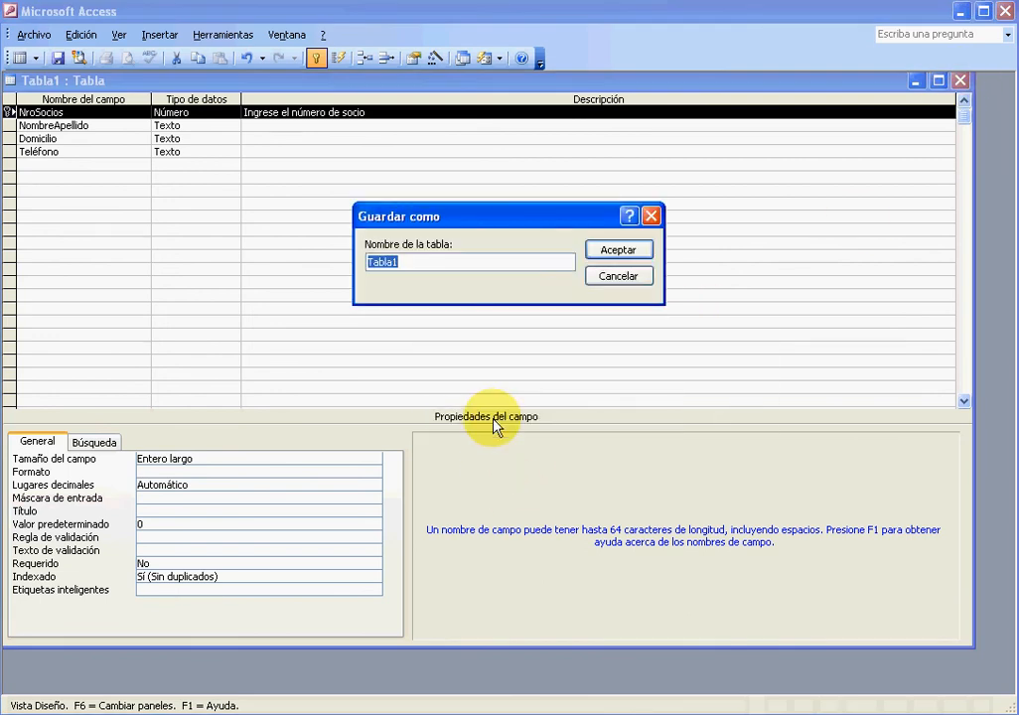
key(BackSpace)
text(Socios)
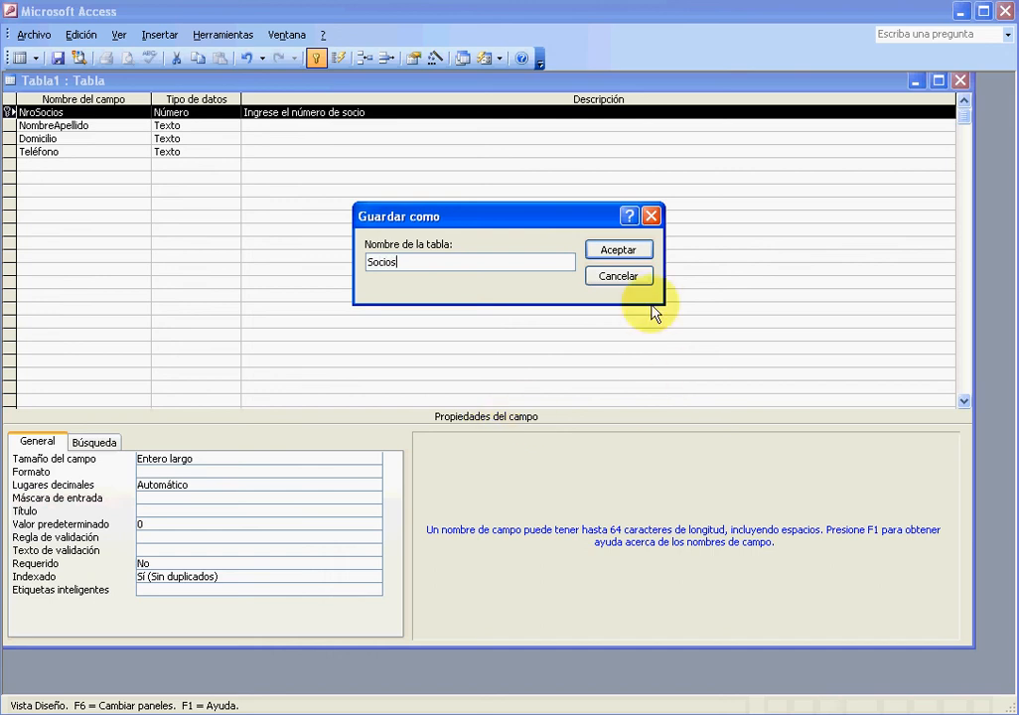
click(626, 253)
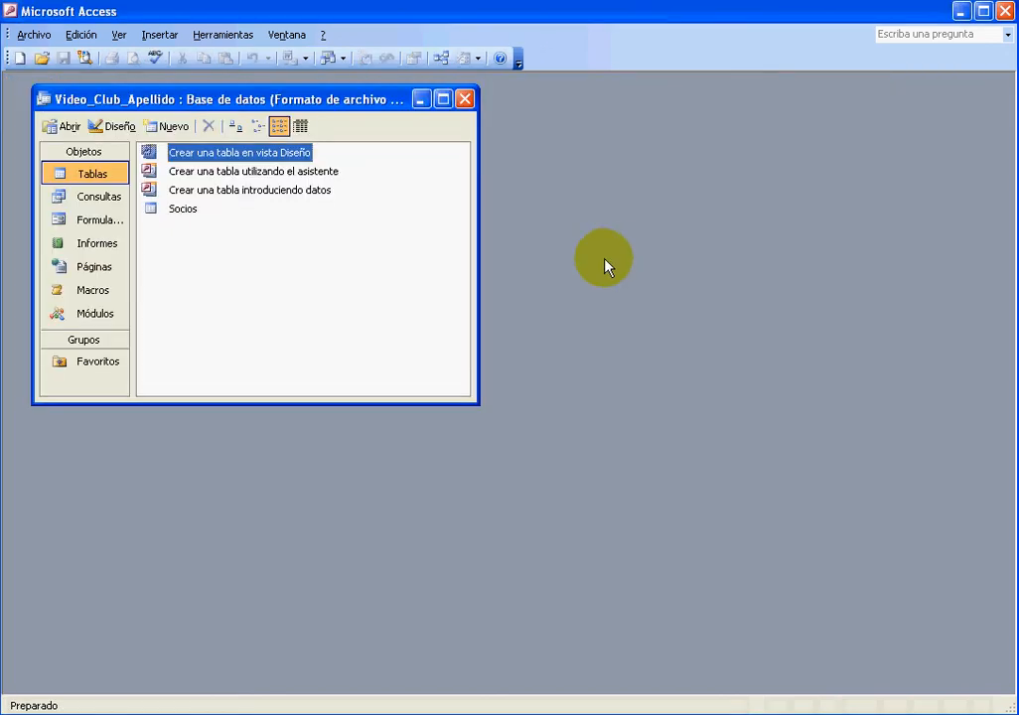
Open the Socios table and enter the first record with the member's number, full name, address and phone number.
double_click(180, 210)
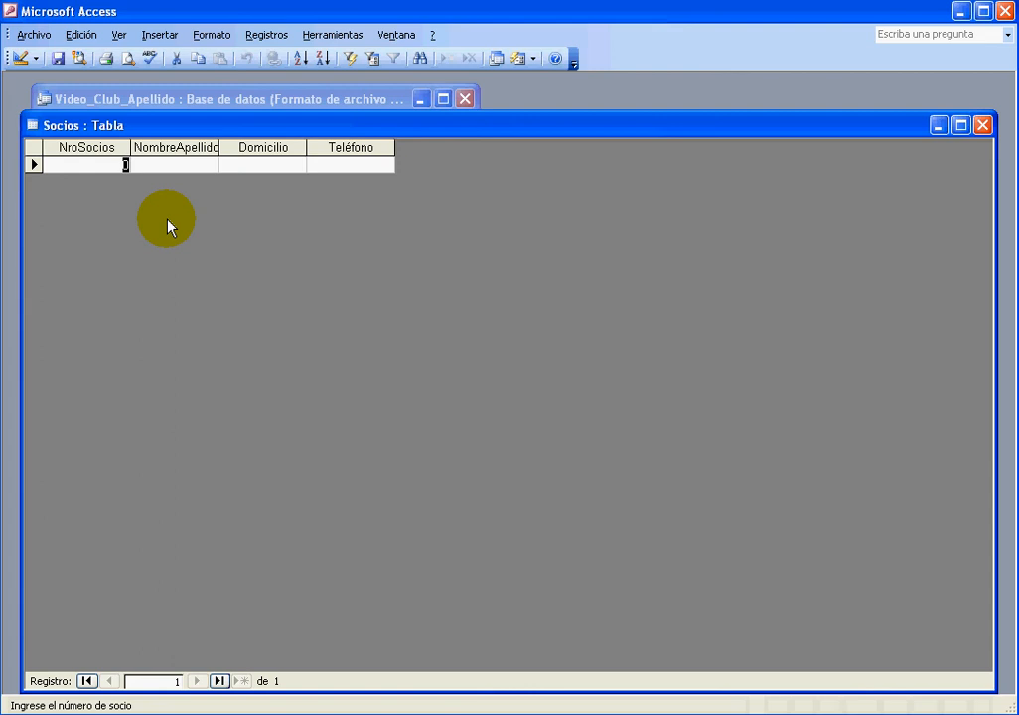
text(1)
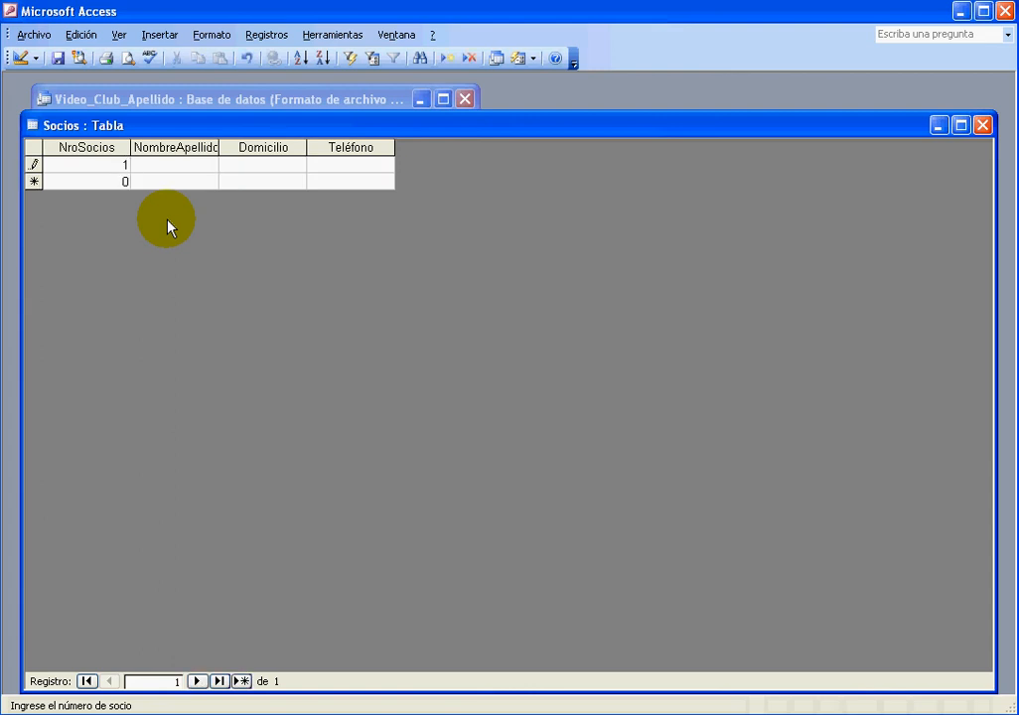
key(Tab)
text(Mario )
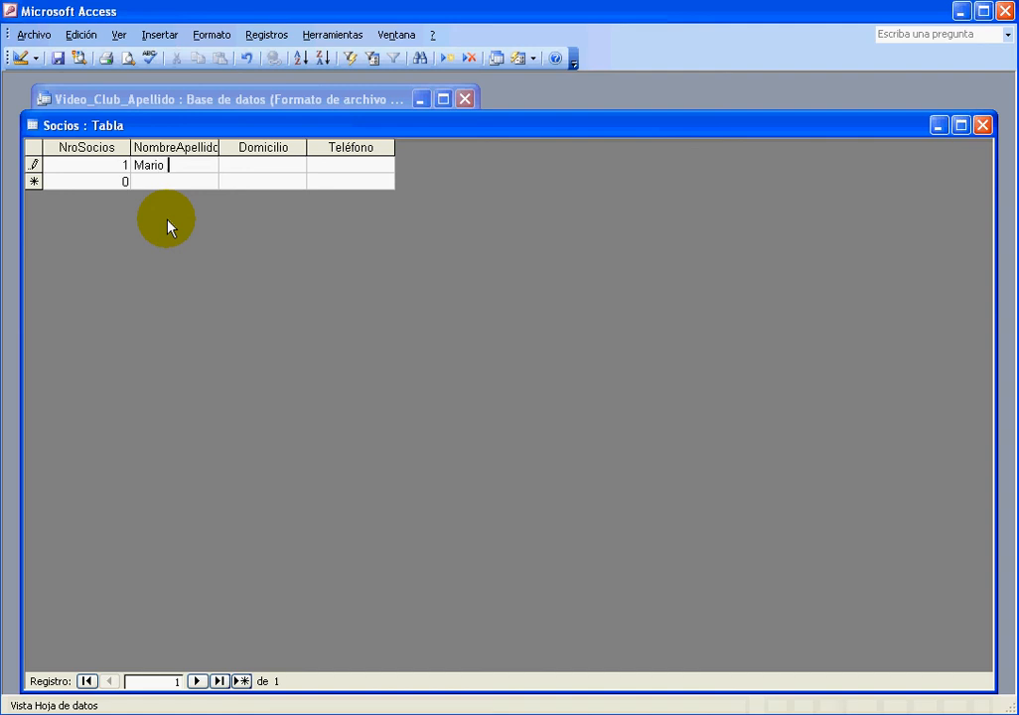
text(Rosales)
key(Tab)
text(Castro 890)
key(Tab)
text(4-)
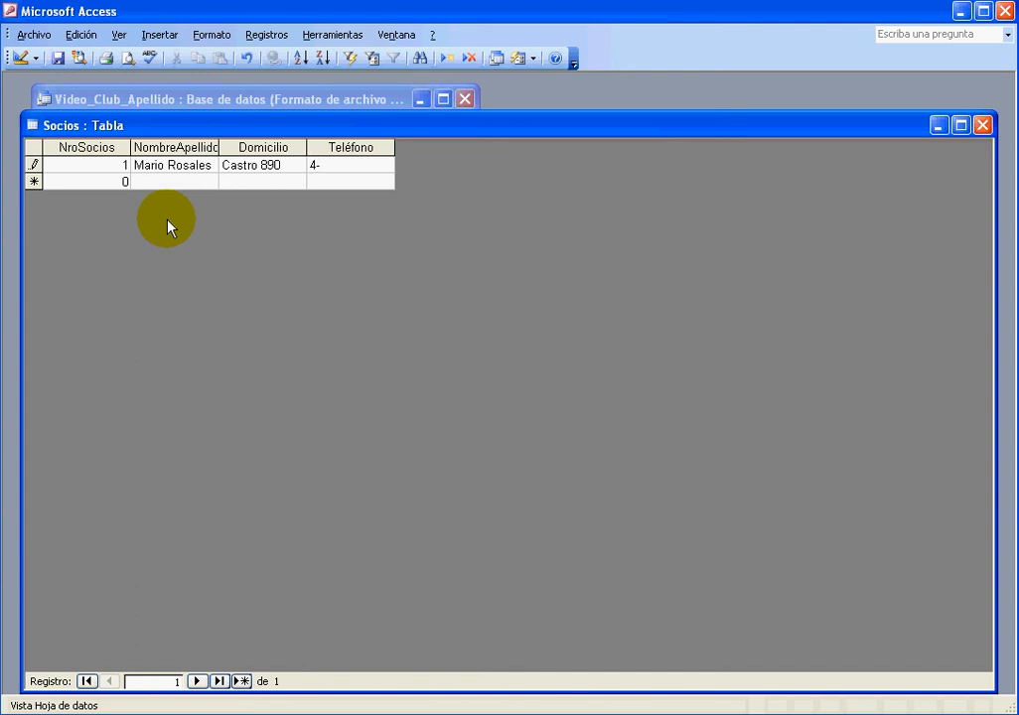
text(912-3456)
click(109, 182)
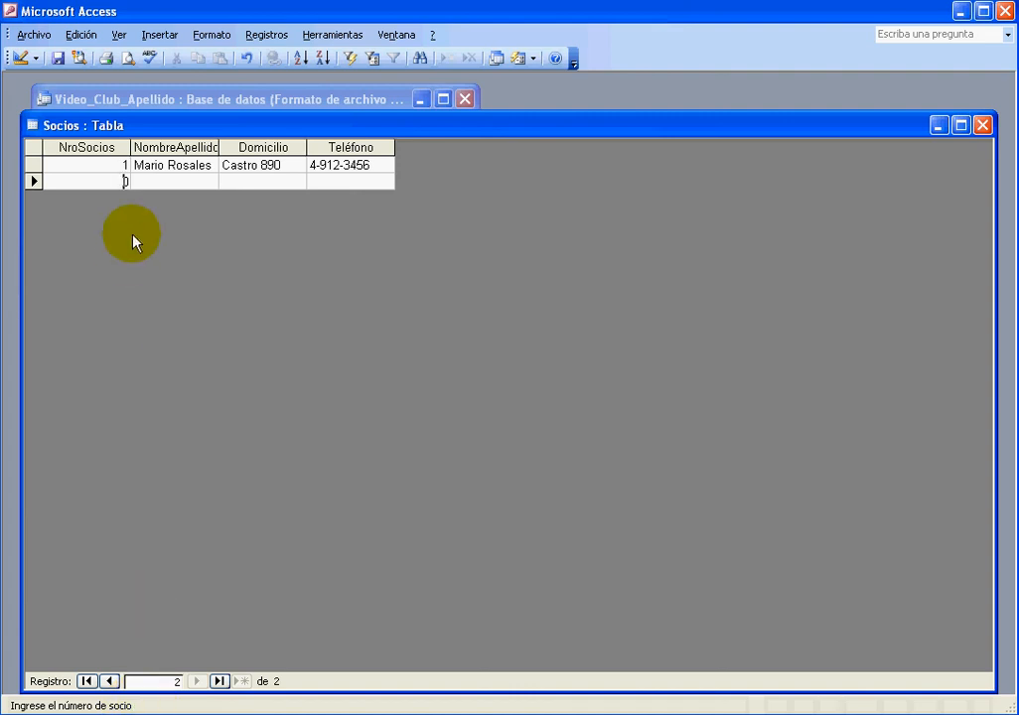
Fit the NombreApellido column width to its contents and close the Socios table, saving the layout changes.
double_click(218, 148)
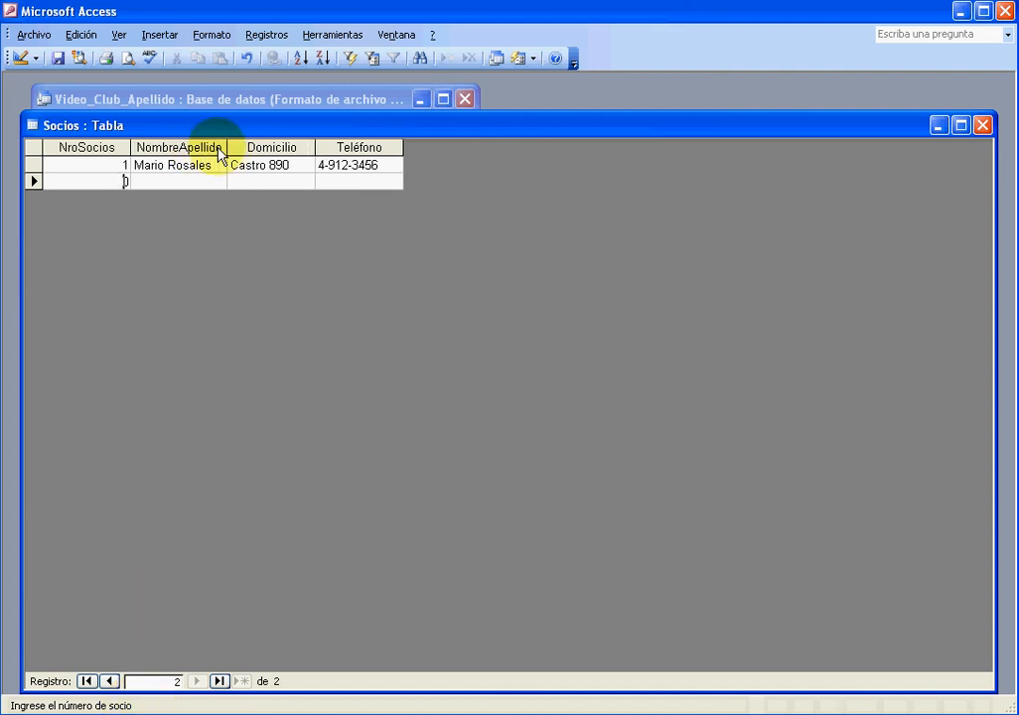
click(982, 127)
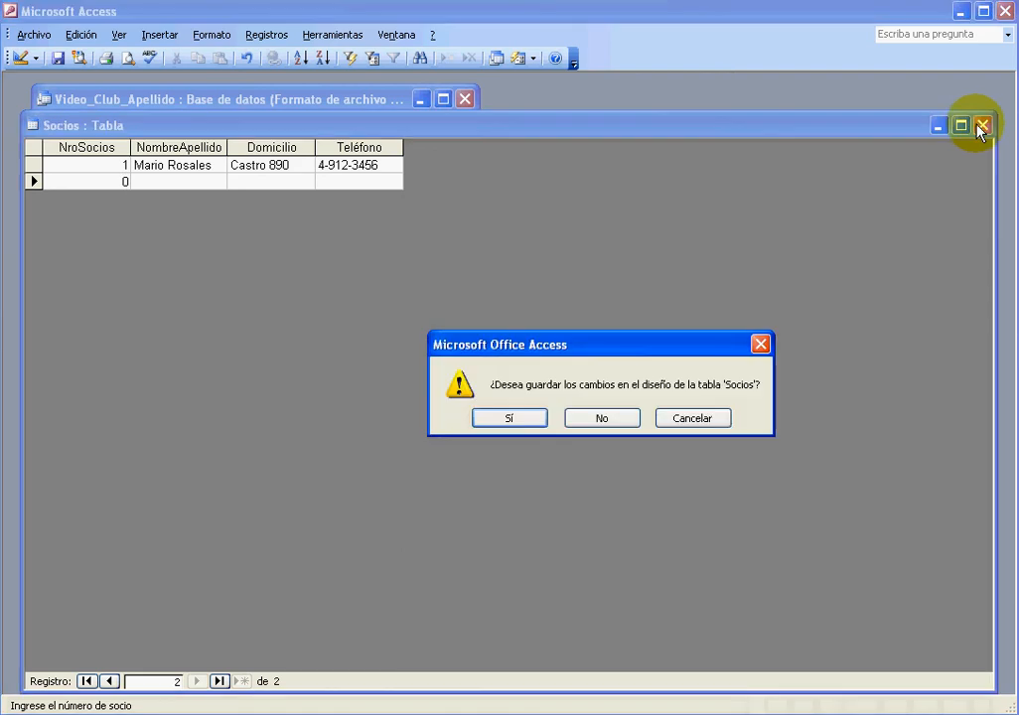
click(489, 422)
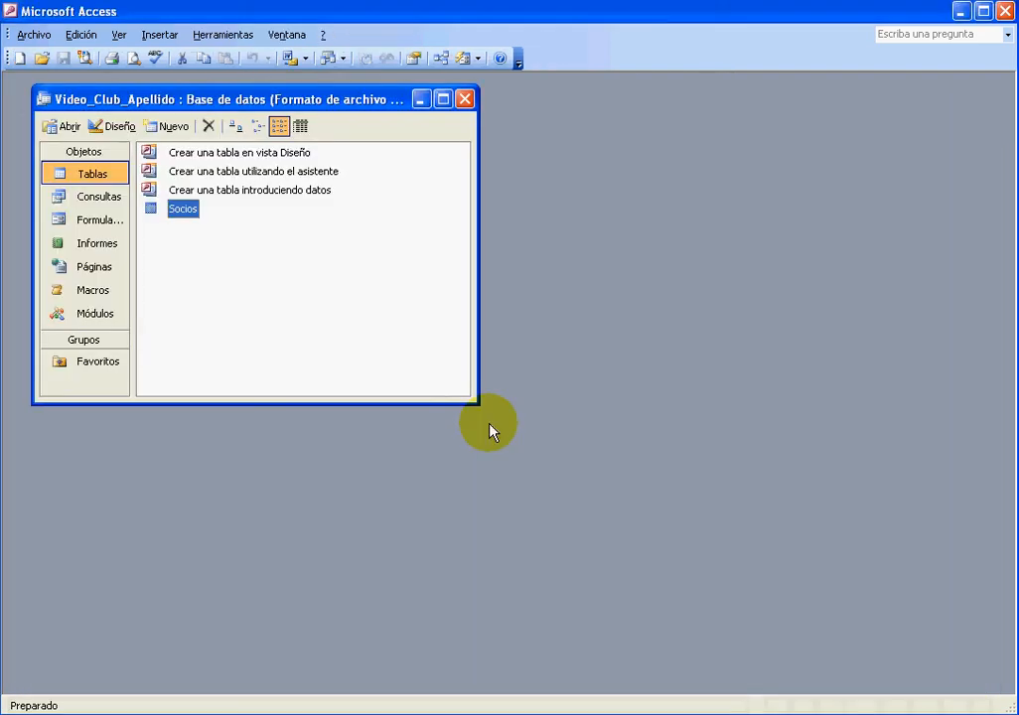